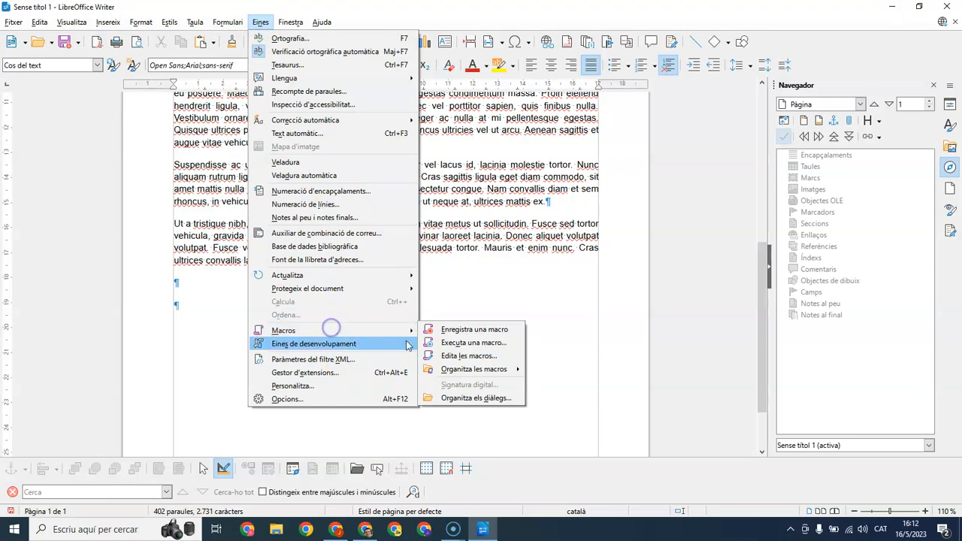
Start recording a macro and enter the signer's full name in the first empty paragraph below the text.
left_click(477, 331)
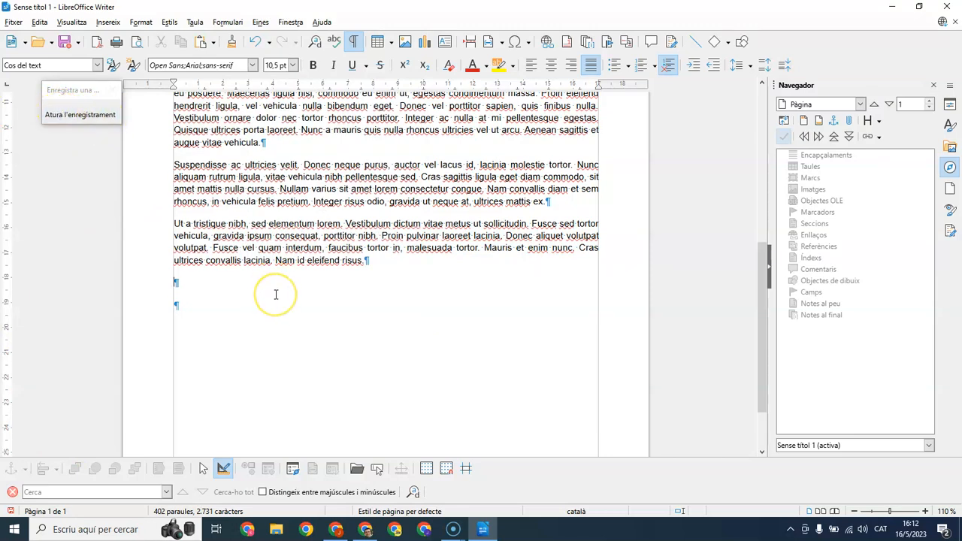
left_click(180, 281)
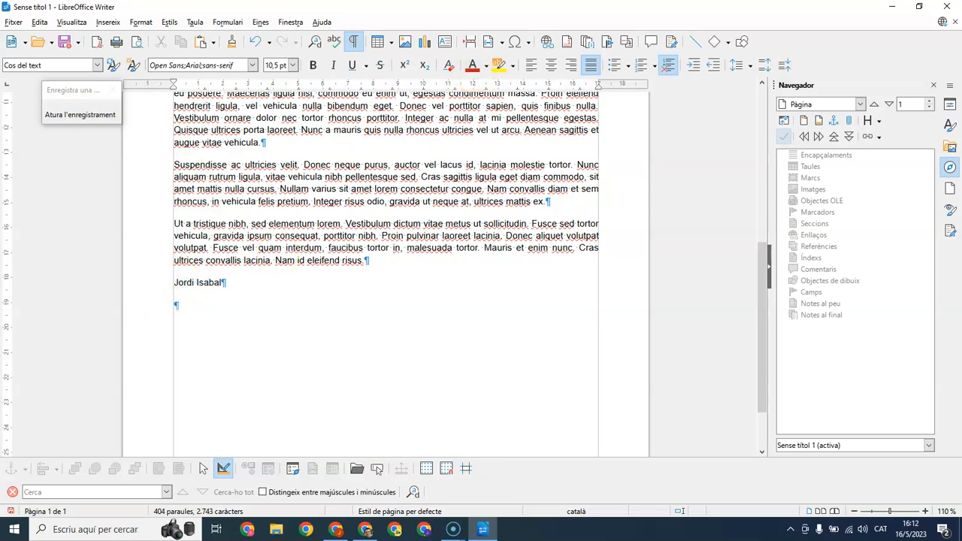
Print the document on the Canon iR-ADV 4235 with the page layout set to 2 en 1.
left_click(116, 42)
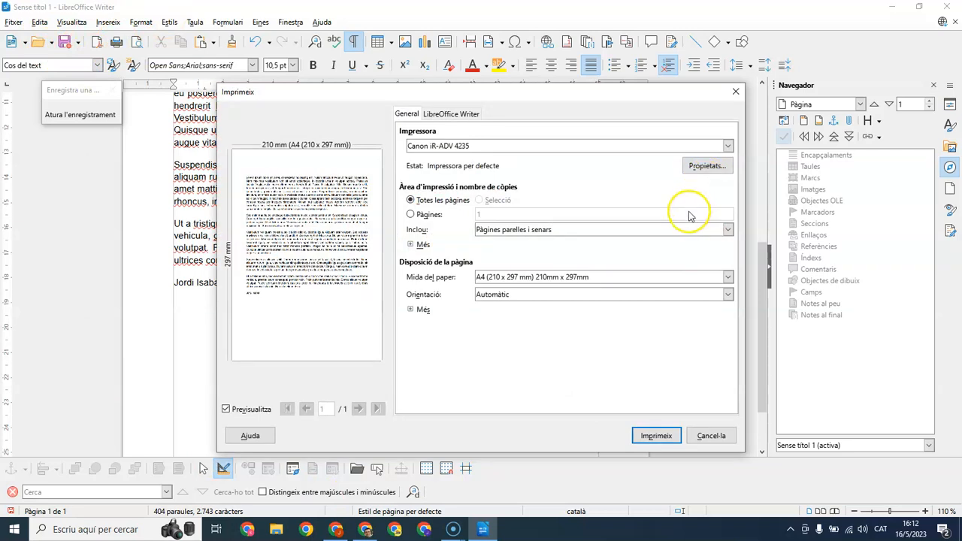
left_click(714, 166)
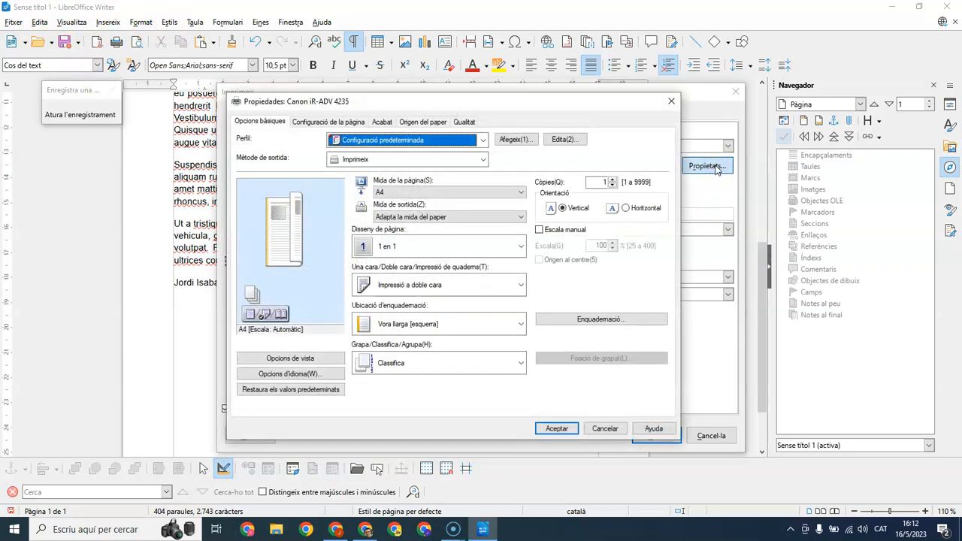
left_click(522, 247)
left_click(385, 289)
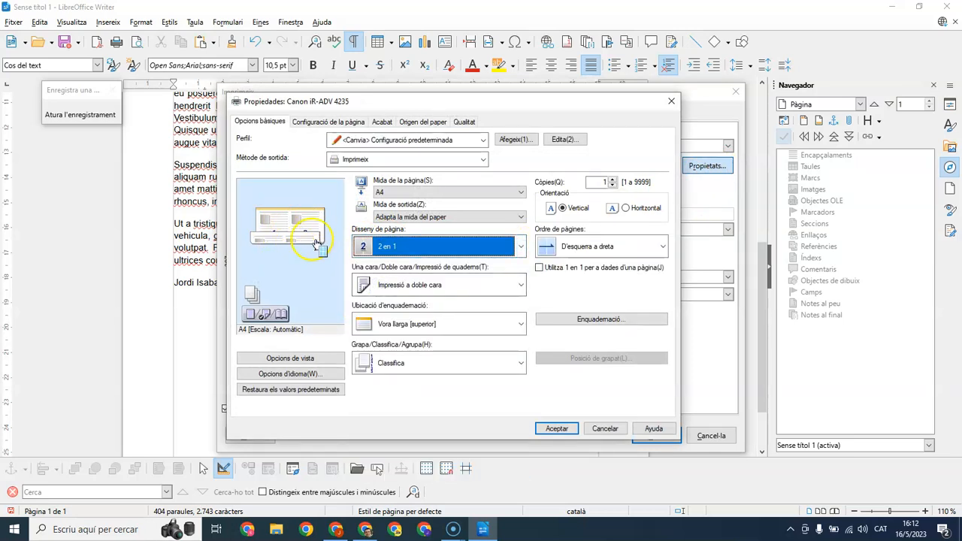
left_click(557, 429)
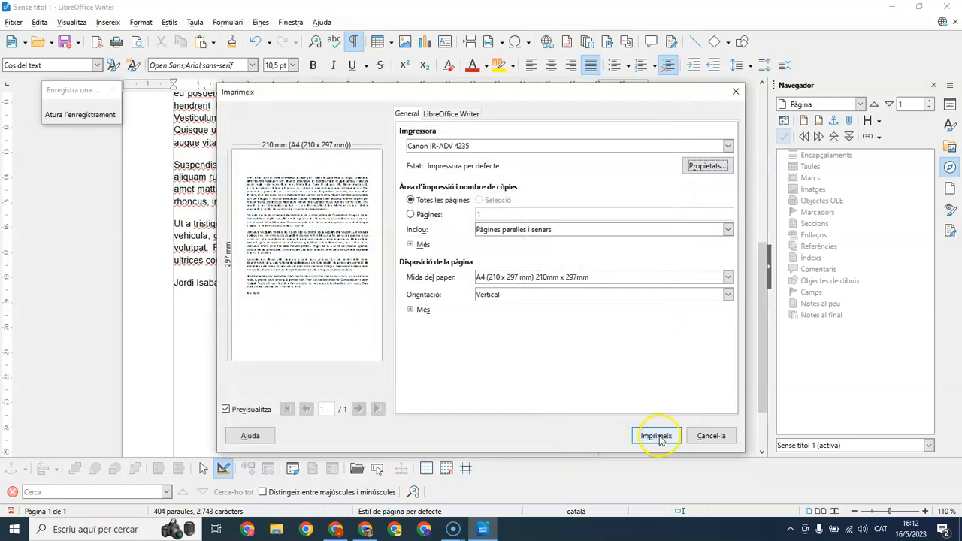
left_click(656, 437)
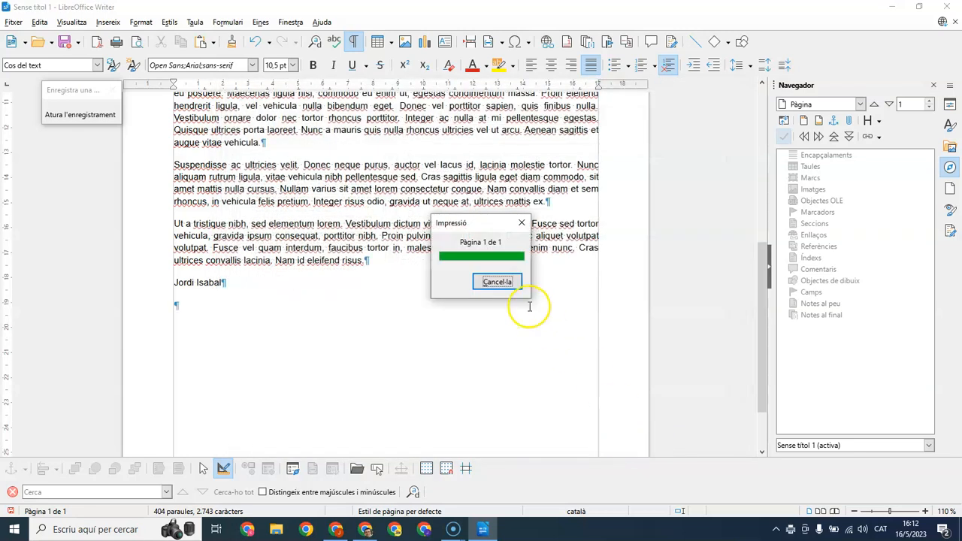
Stop the recording and save the macro as Imprimir_2 in a new module Module1 of the document Sense títol 1.
left_click(80, 117)
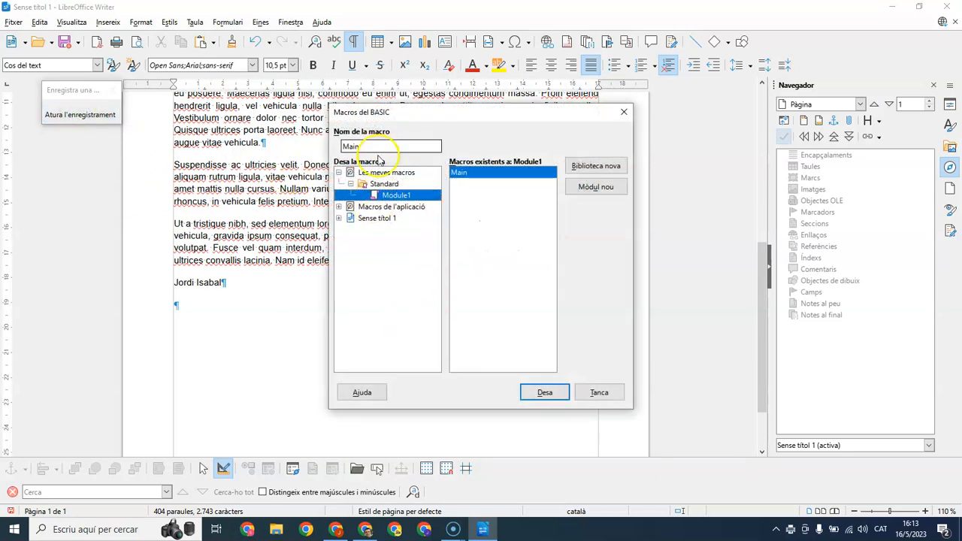
left_click(373, 220)
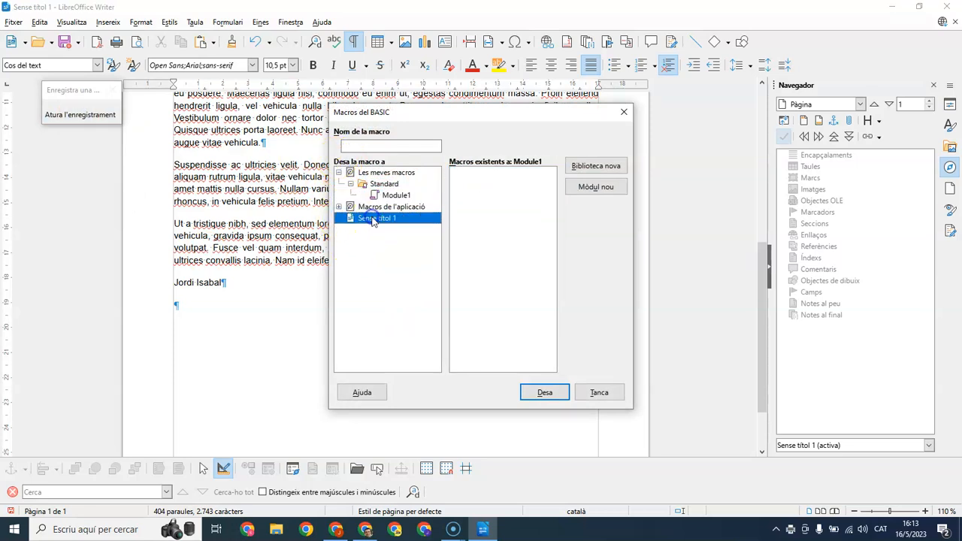
left_click(378, 147)
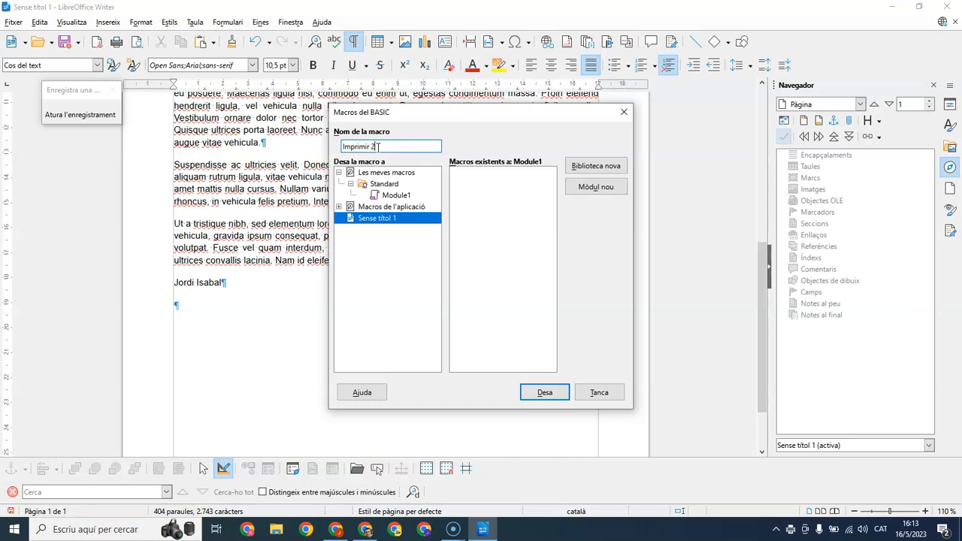
left_click(556, 393)
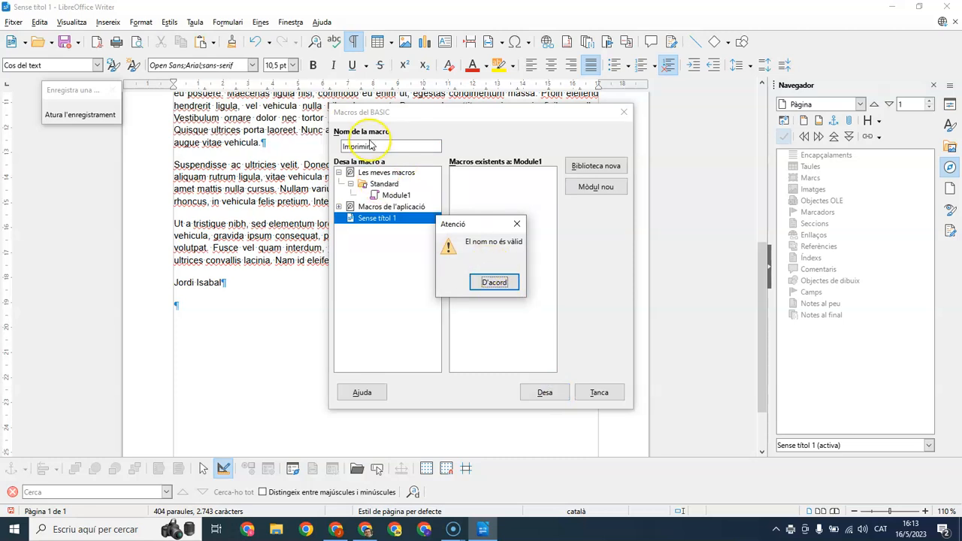
left_click(492, 281)
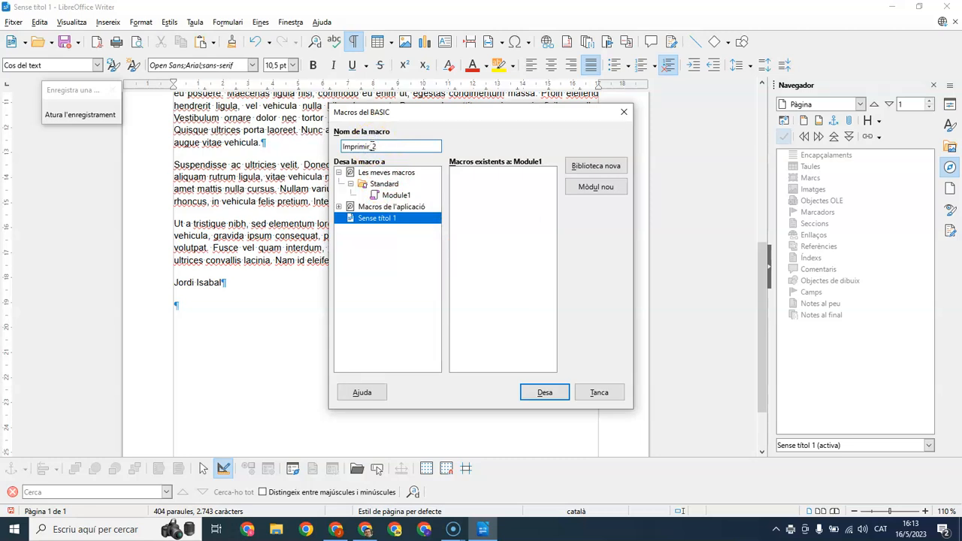
left_click(542, 393)
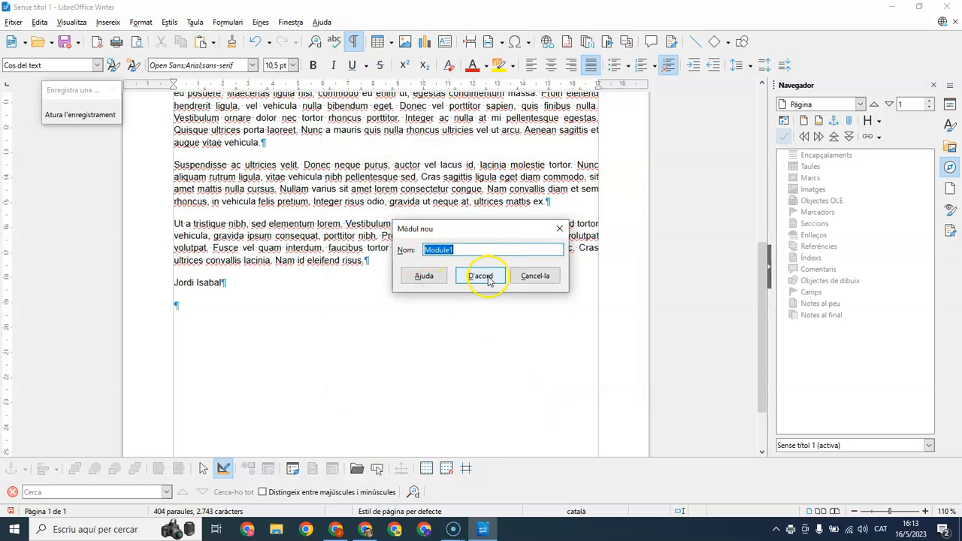
left_click(481, 276)
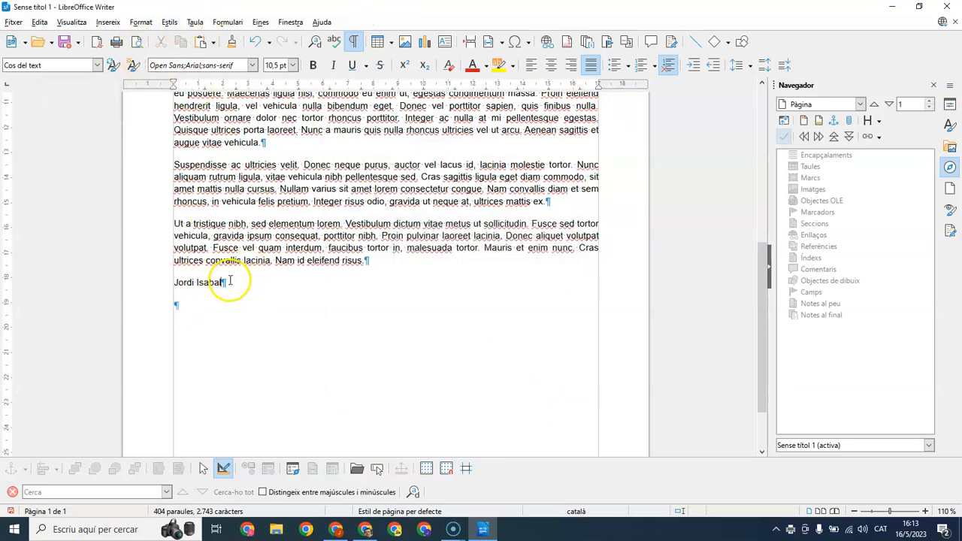
Delete the signature name together with the last line of the paragraph above it.
left_click_drag(228, 280, 140, 268)
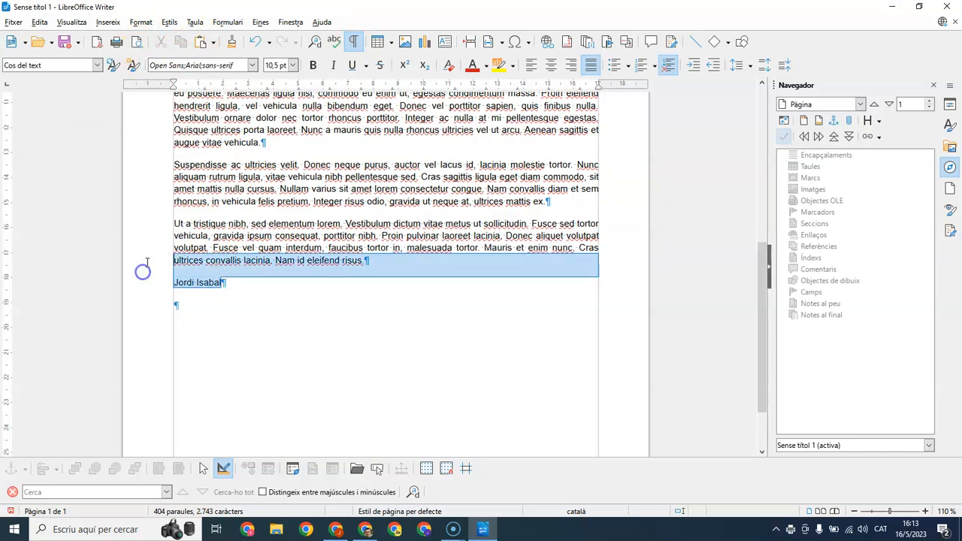
key("Delete")
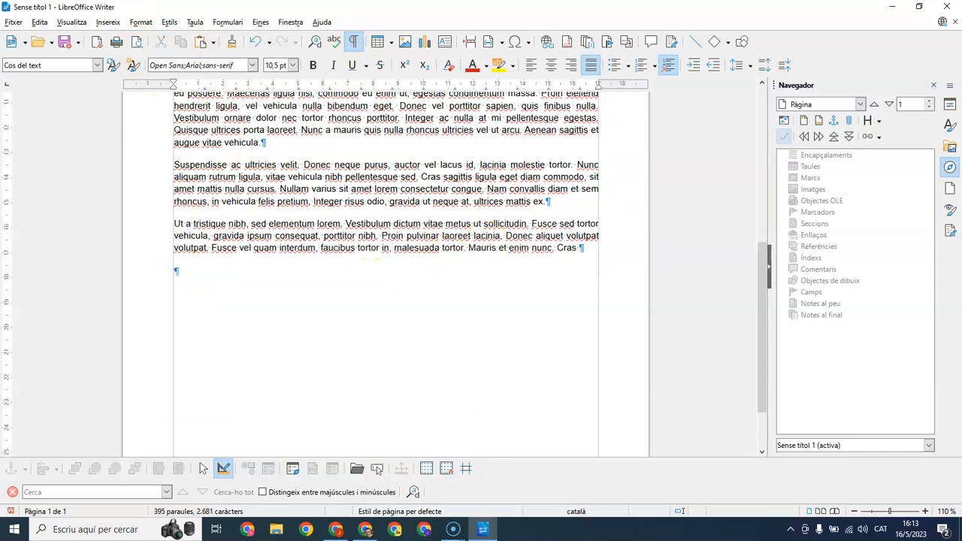
Run the Imprimir_2 macro from Module1 of Sense títol 1 on the empty paragraph below the text.
left_click(175, 272)
left_click(259, 23)
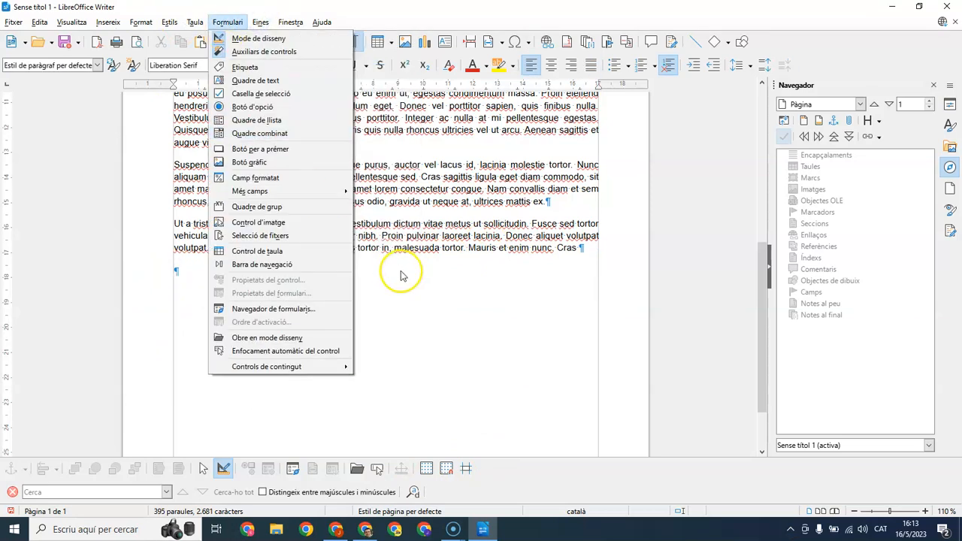
mouse_move(330, 329)
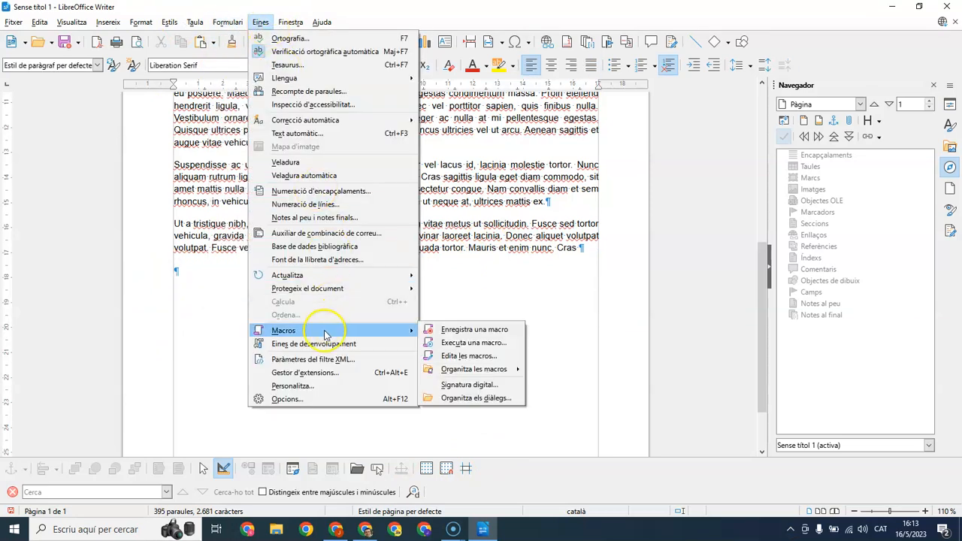
left_click(473, 355)
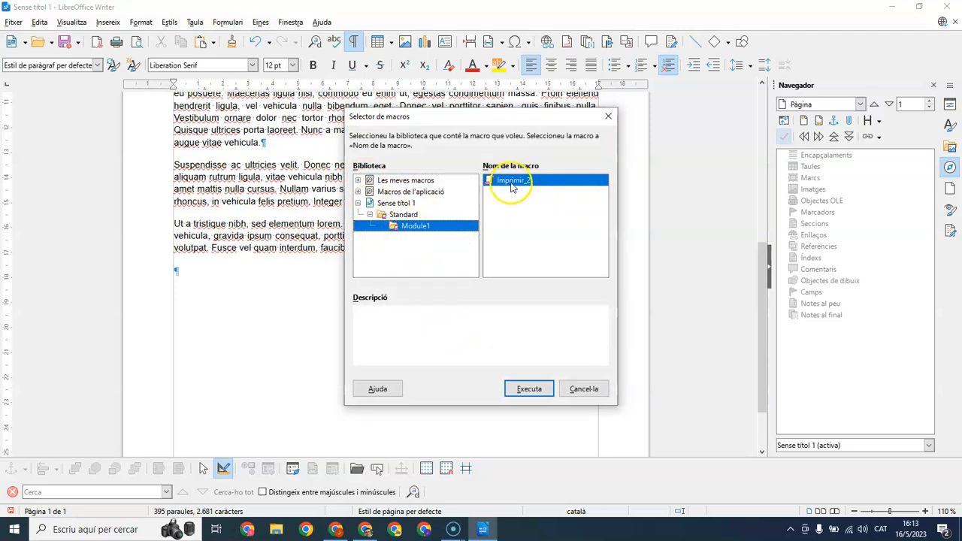
left_click(529, 389)
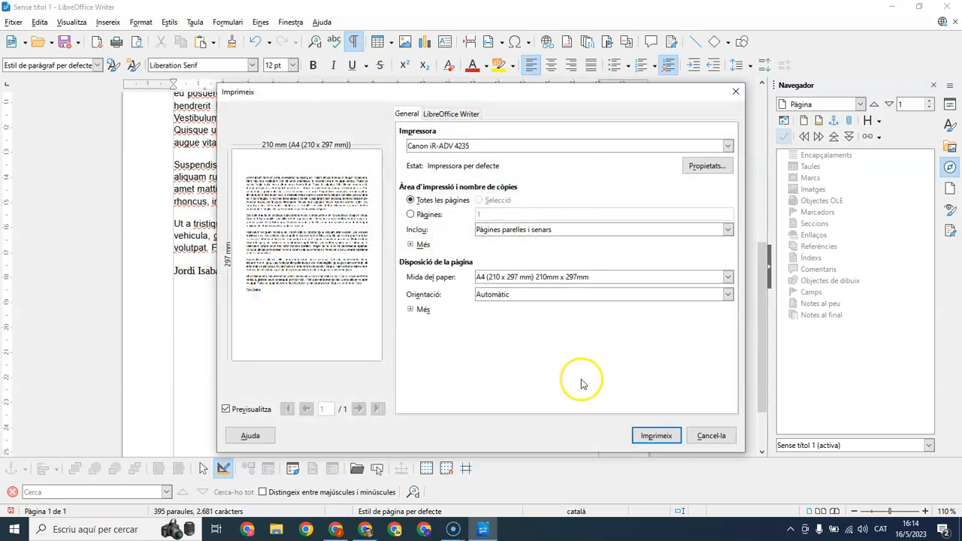
Check the page layout in the printer properties and close the print dialog without printing.
left_click(705, 167)
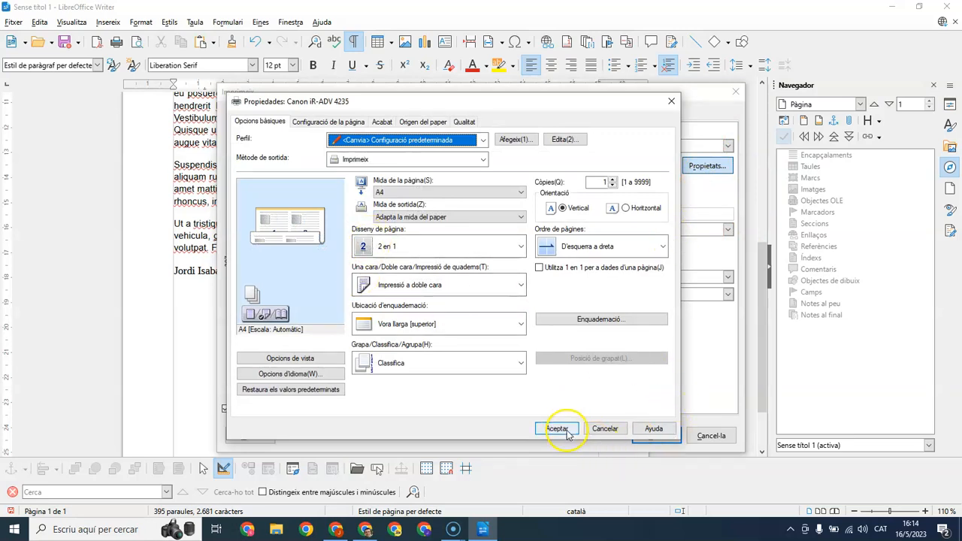
left_click(606, 429)
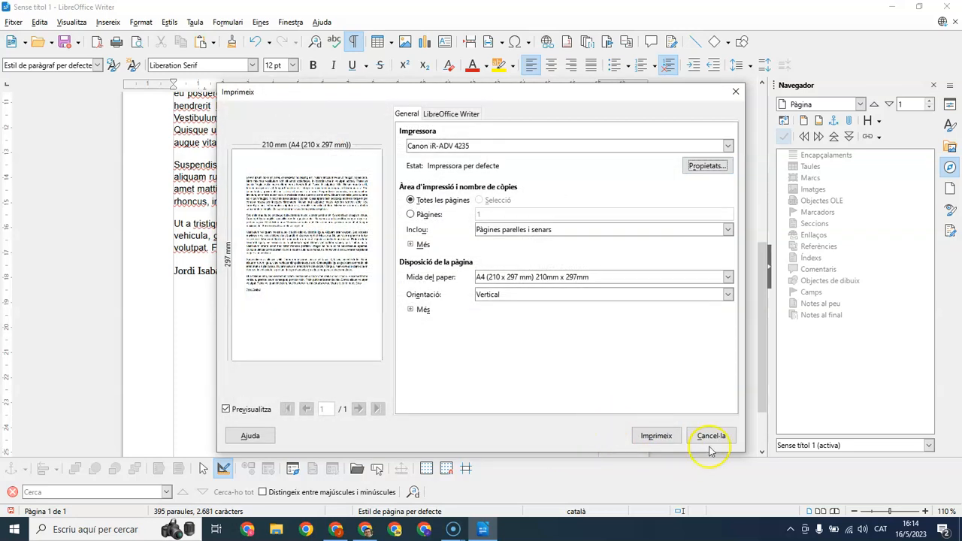
left_click(734, 92)
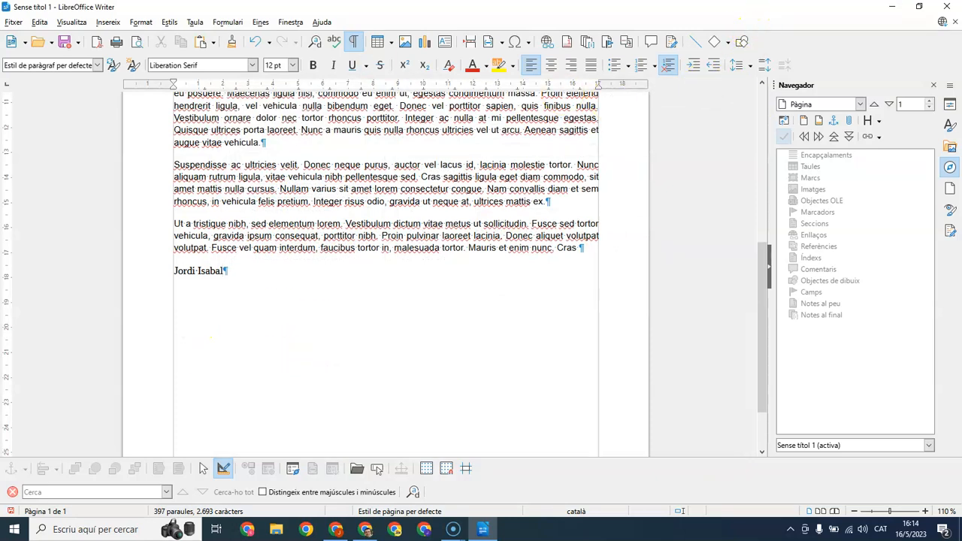
Add the Imprimir_2 macro from Sense títol 1, Module1, to the commands of Writer's Estàndard toolbar.
left_click(260, 22)
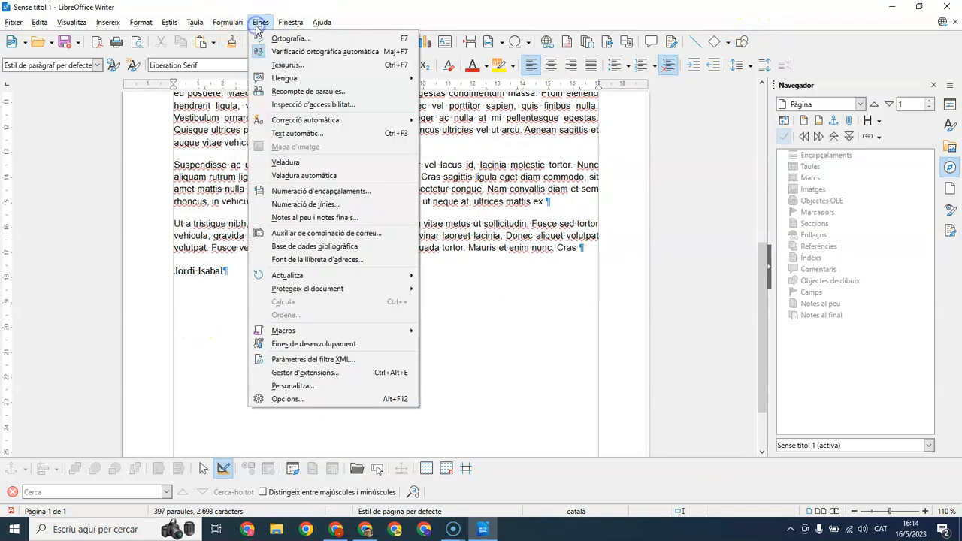
left_click(319, 387)
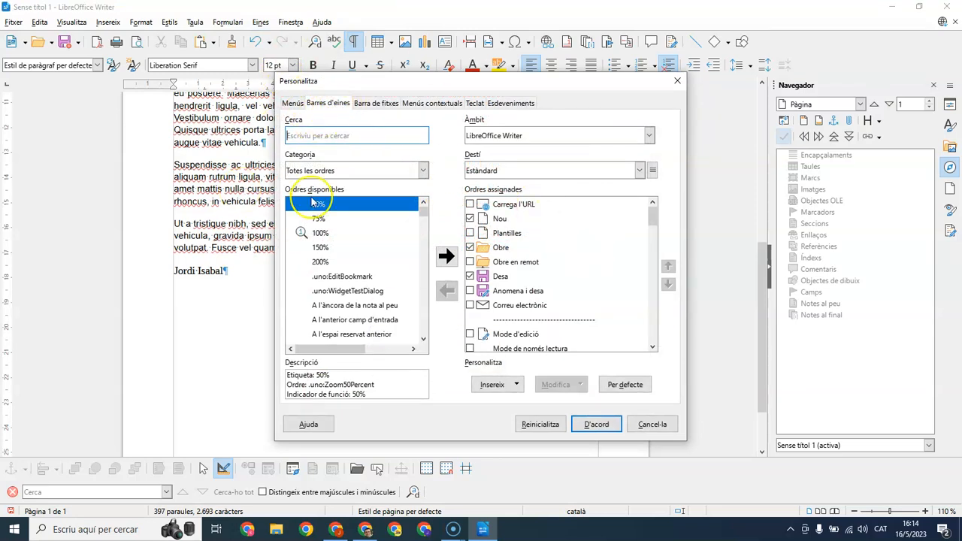
left_click(423, 171)
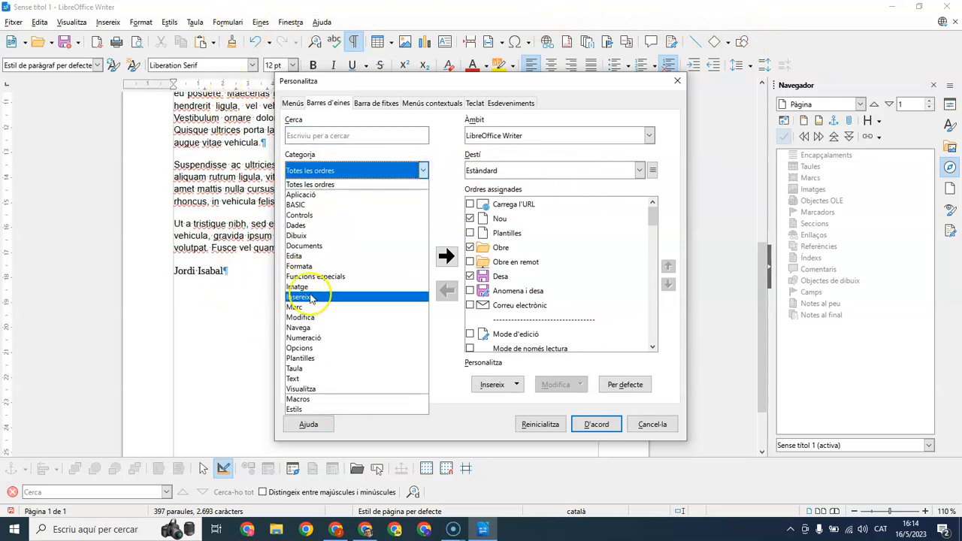
left_click(308, 400)
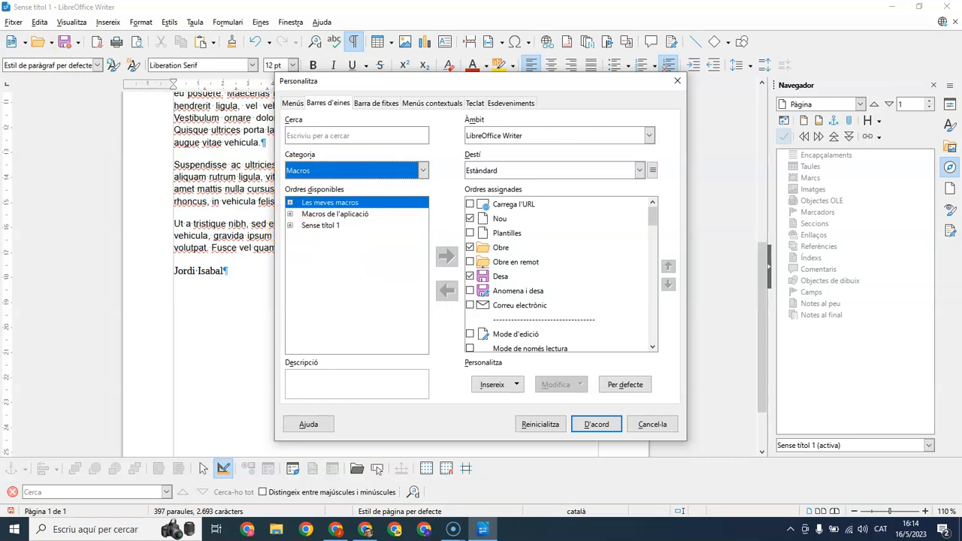
left_click(290, 225)
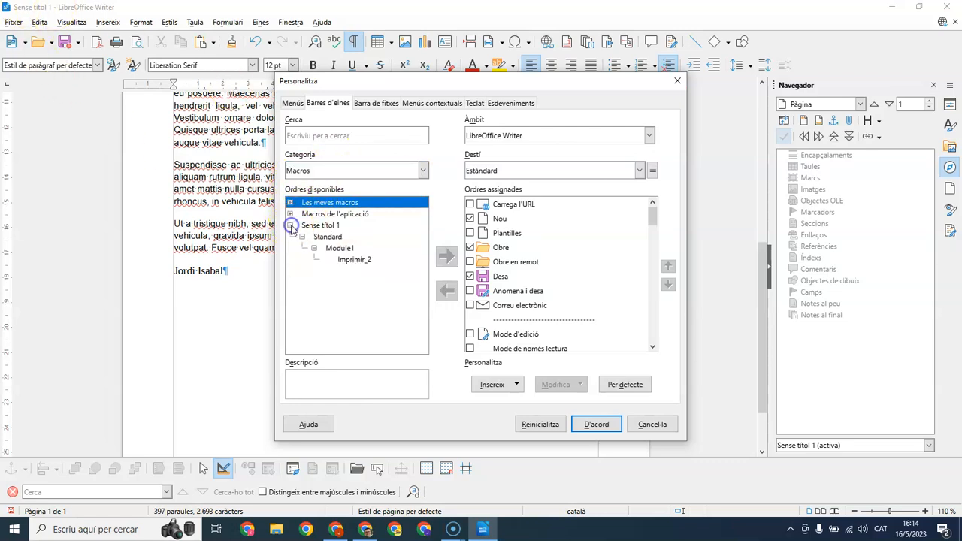
left_click(355, 260)
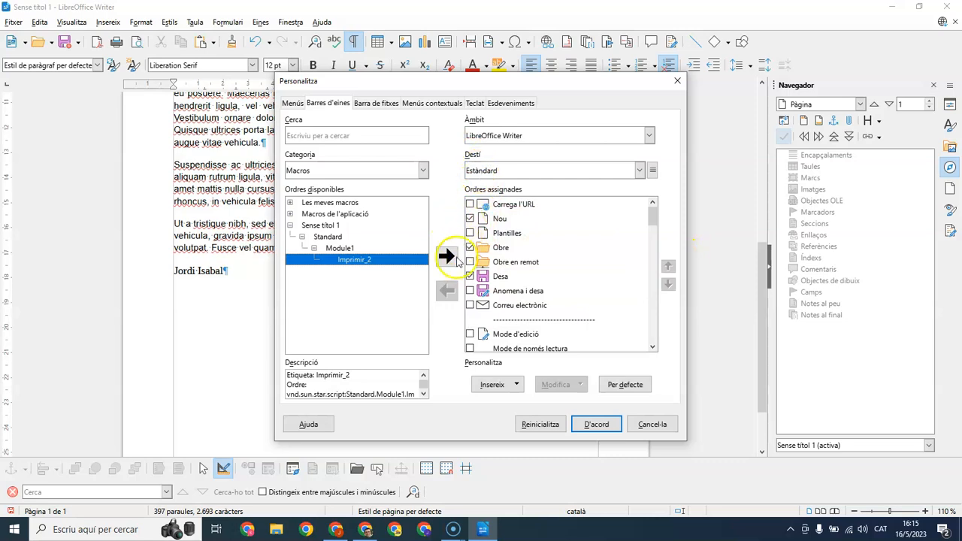
left_click(446, 256)
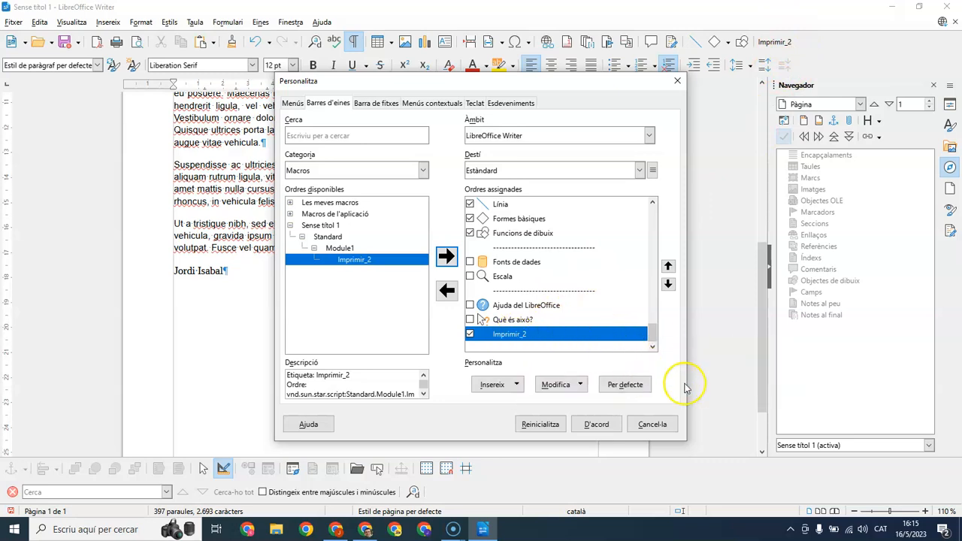
Give the Imprimir_2 toolbar command a scroll-shaped icon and apply the customization.
left_click(580, 385)
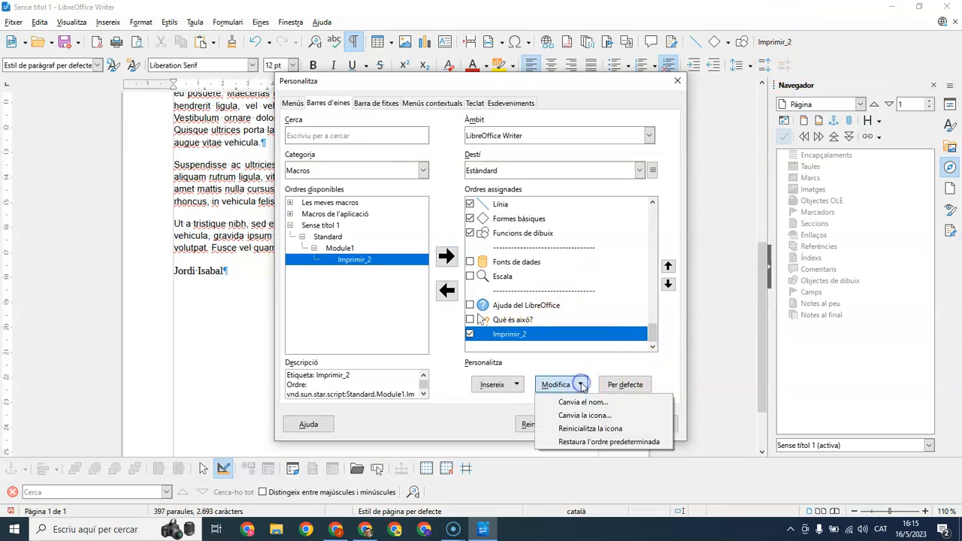
left_click(593, 414)
left_click(547, 204)
left_click_drag(562, 207, 562, 215)
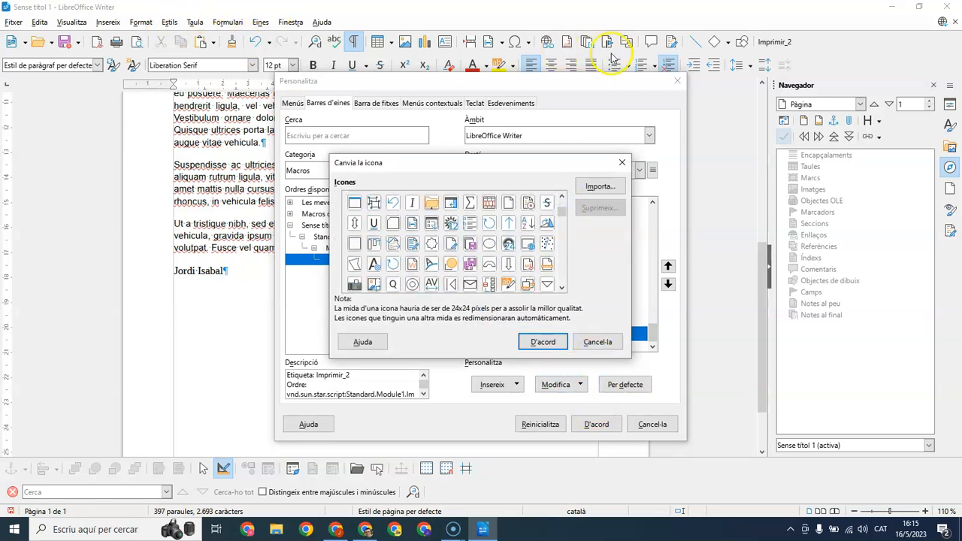
left_click_drag(565, 216, 567, 240)
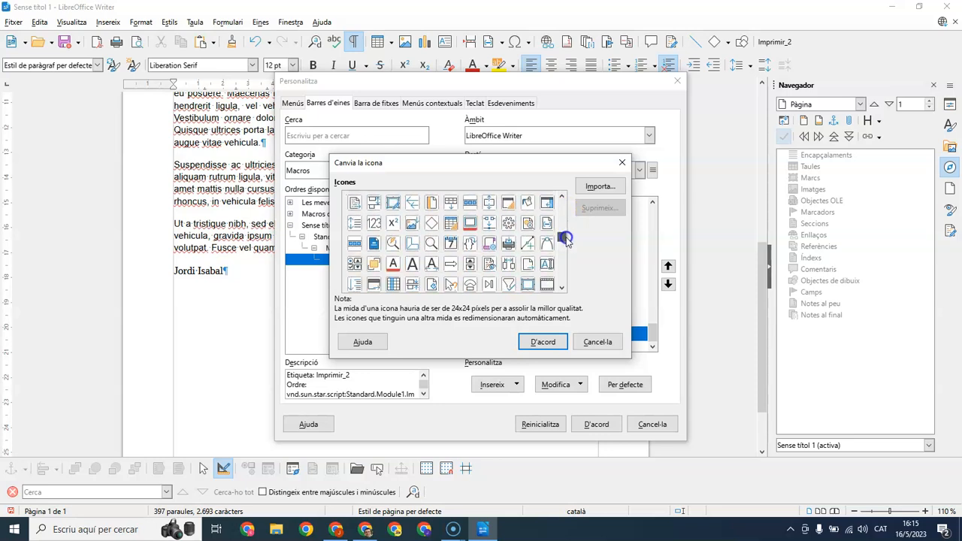
left_click(489, 246)
left_click(543, 342)
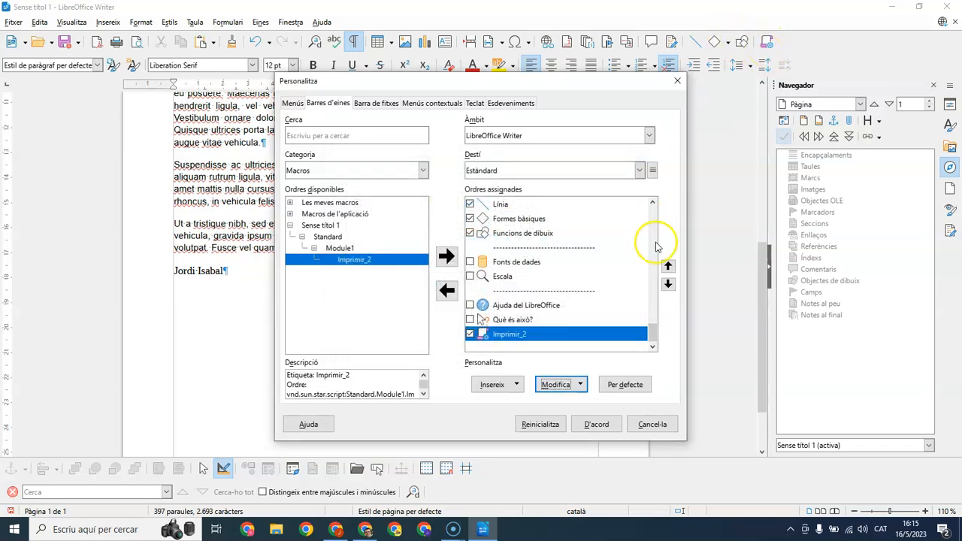
left_click(597, 424)
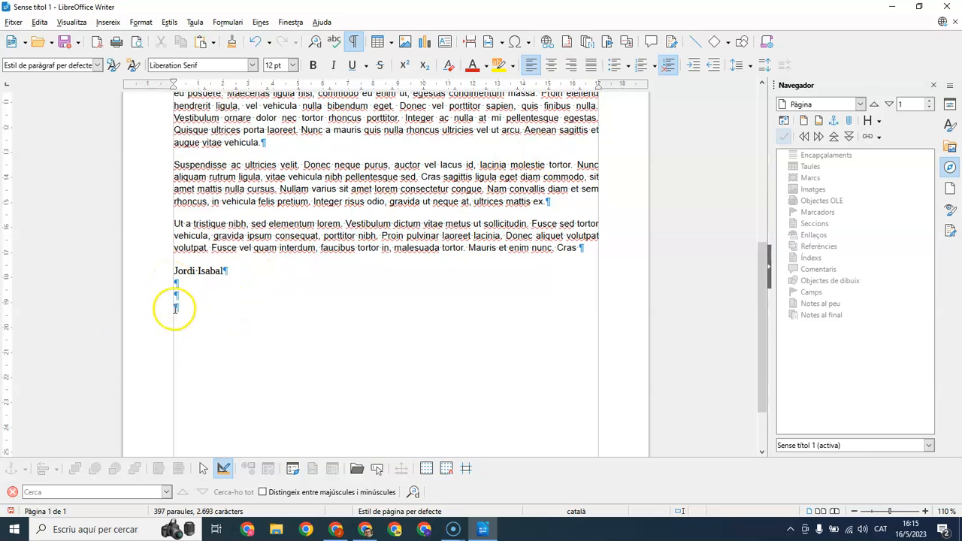
Run Imprimir_2 with its new toolbar command on the last empty paragraph and check the page layout in the printer properties.
left_click(766, 43)
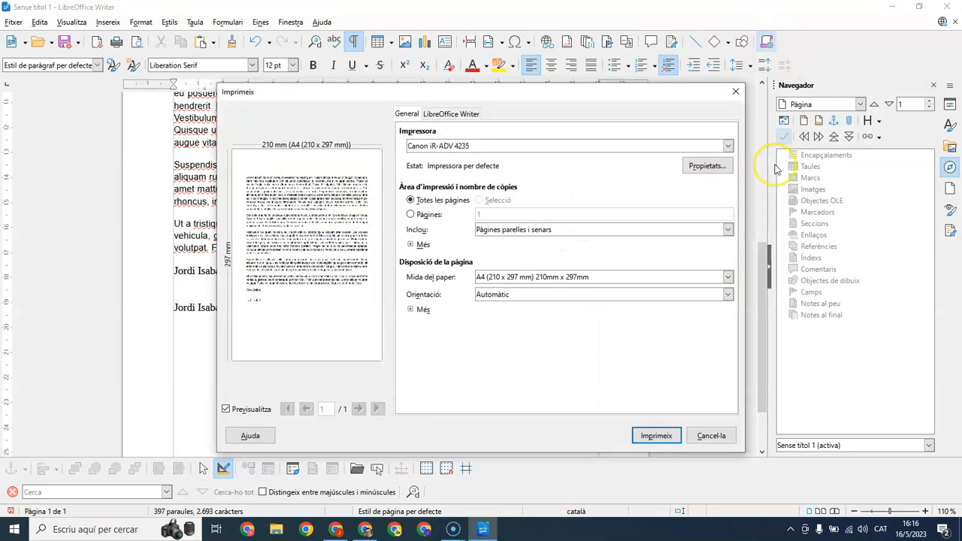
left_click(716, 168)
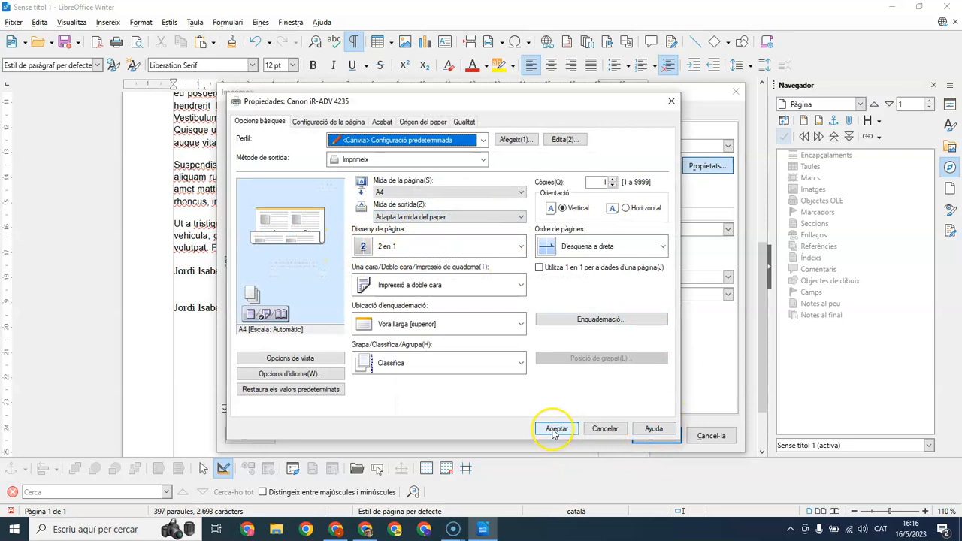
left_click(613, 433)
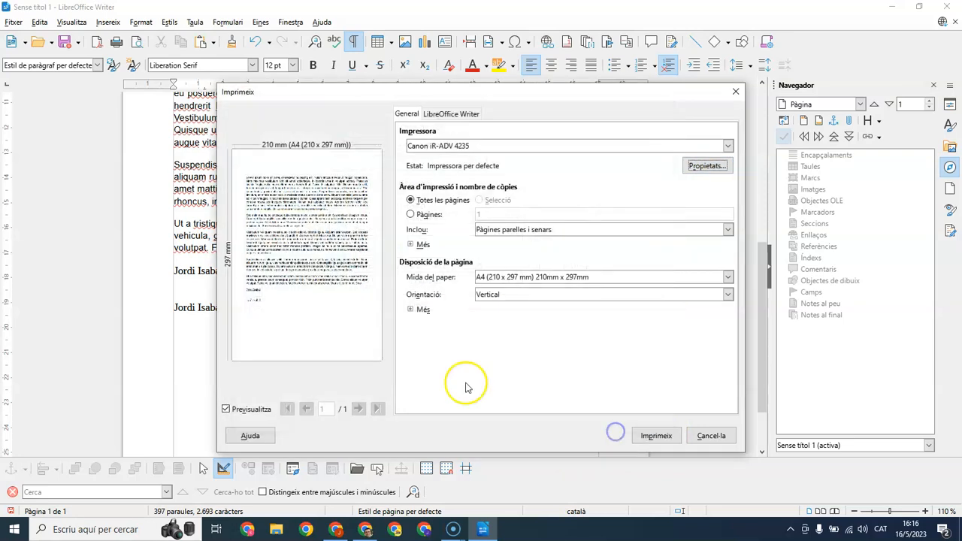